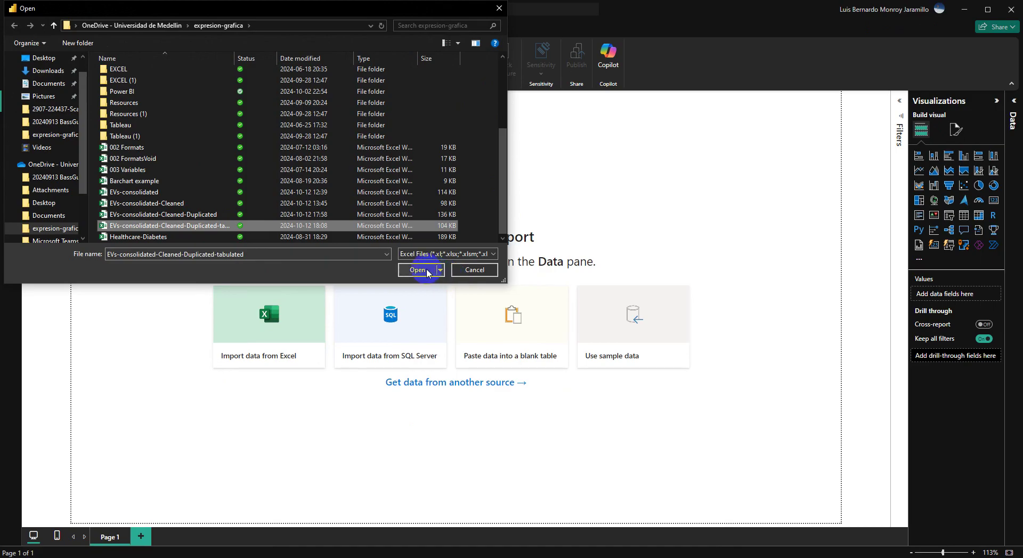
Step: Try to import the EVs-consolidated-Cleaned-Duplicated-tabulated workbook, retry the connection once and cancel it
left_click(421, 270)
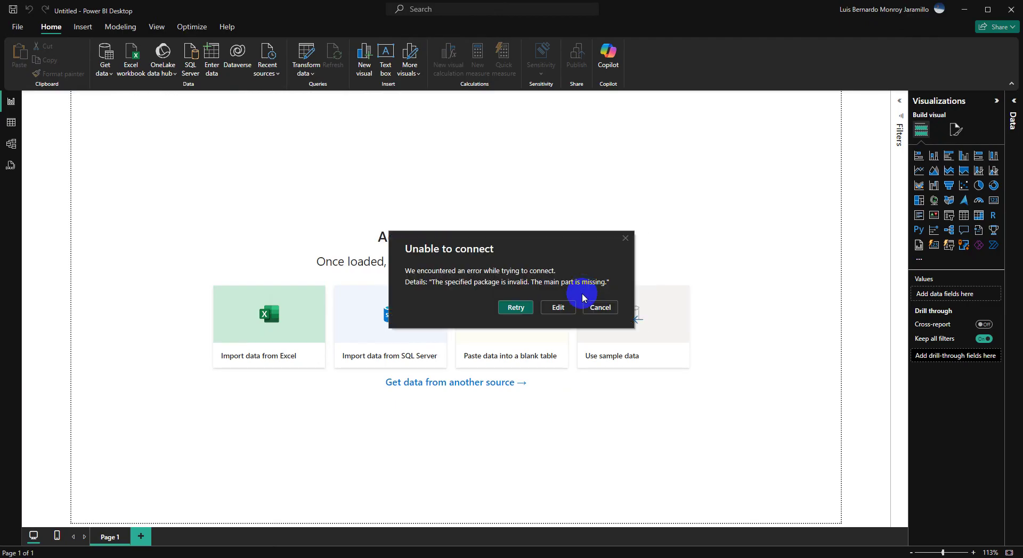
left_click(516, 308)
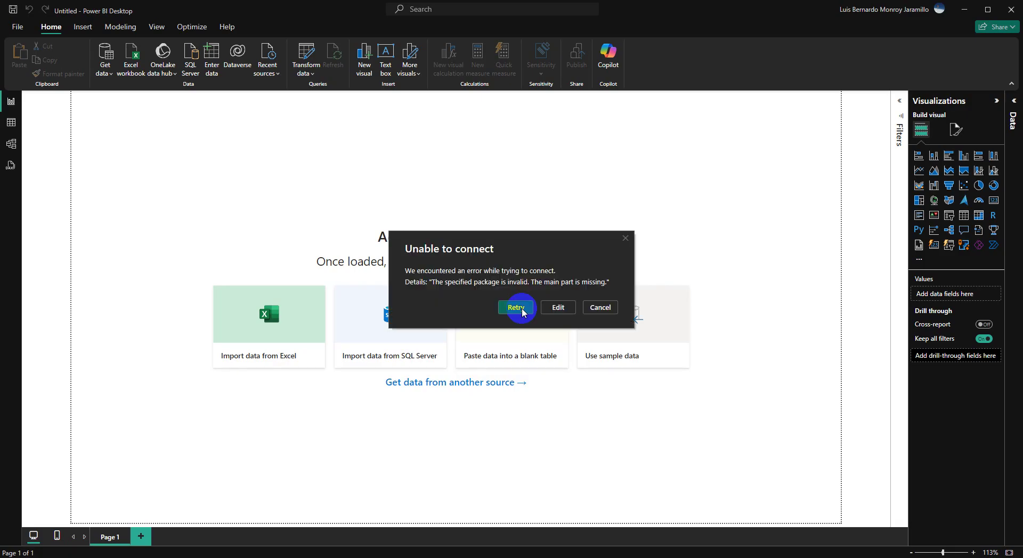
left_click(598, 307)
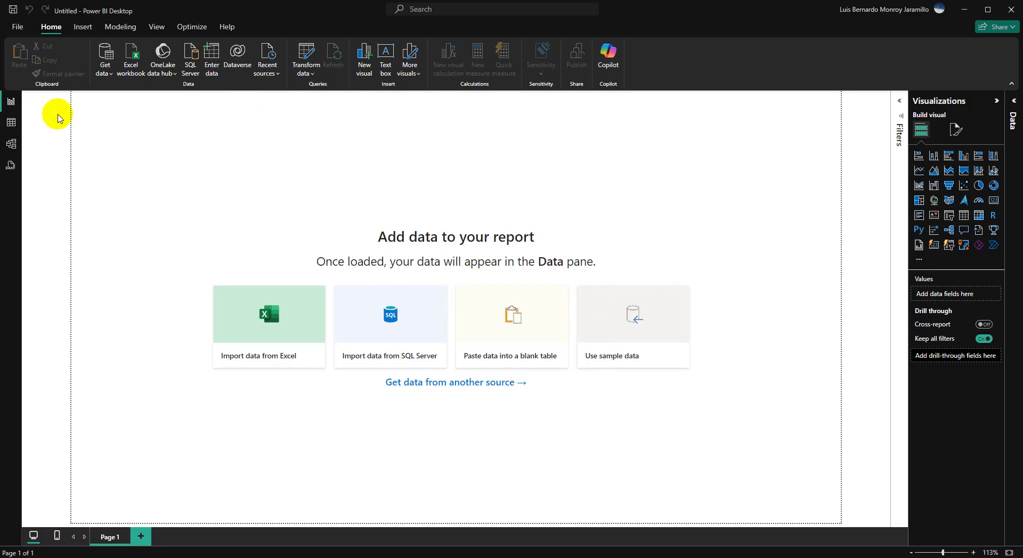
Step: Import the EVs sheet from the EVs-consolidated-Cleaned-Duplicated Excel workbook and open it for transformation in Power Query Editor
left_click(285, 313)
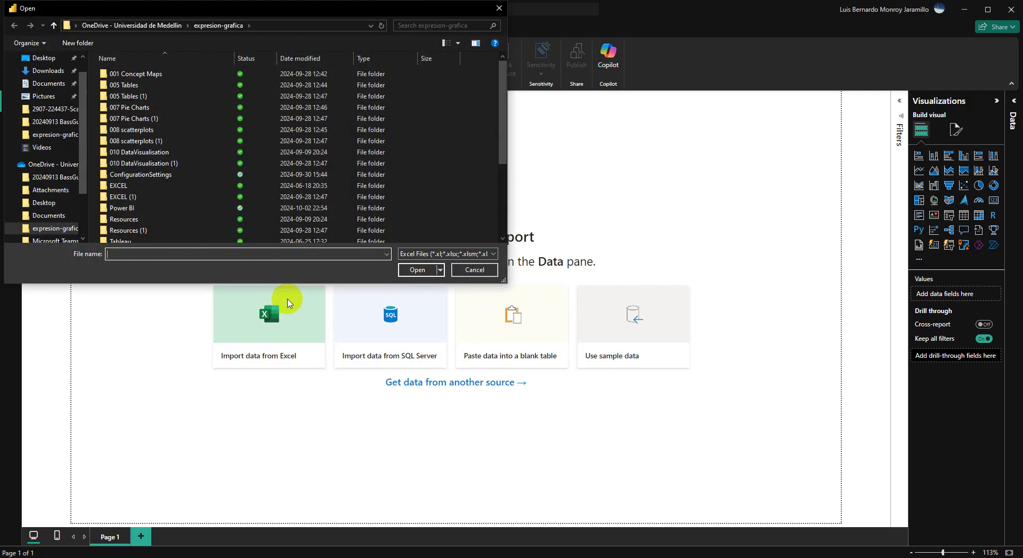
scroll(213, 209, "down", 3)
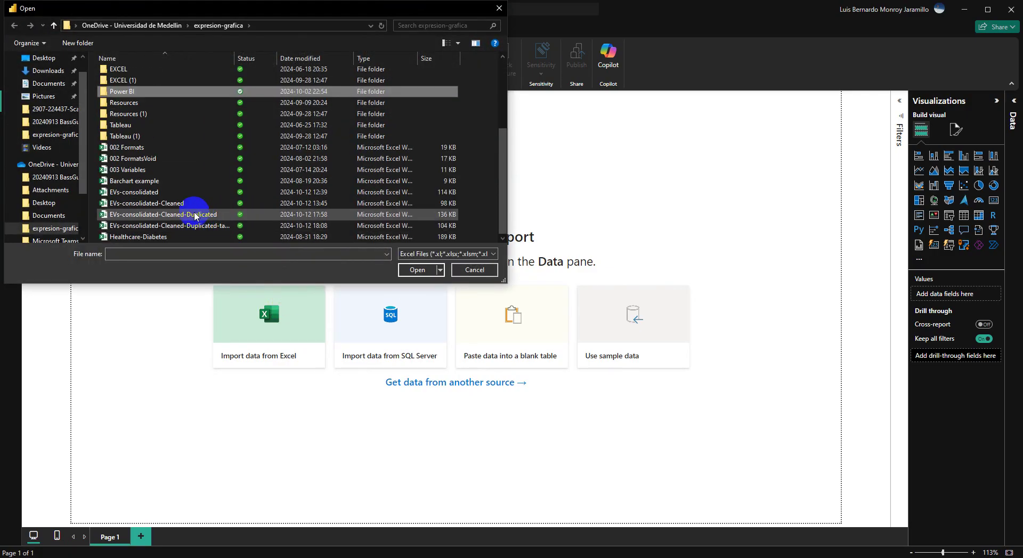
left_click(208, 214)
left_click(419, 271)
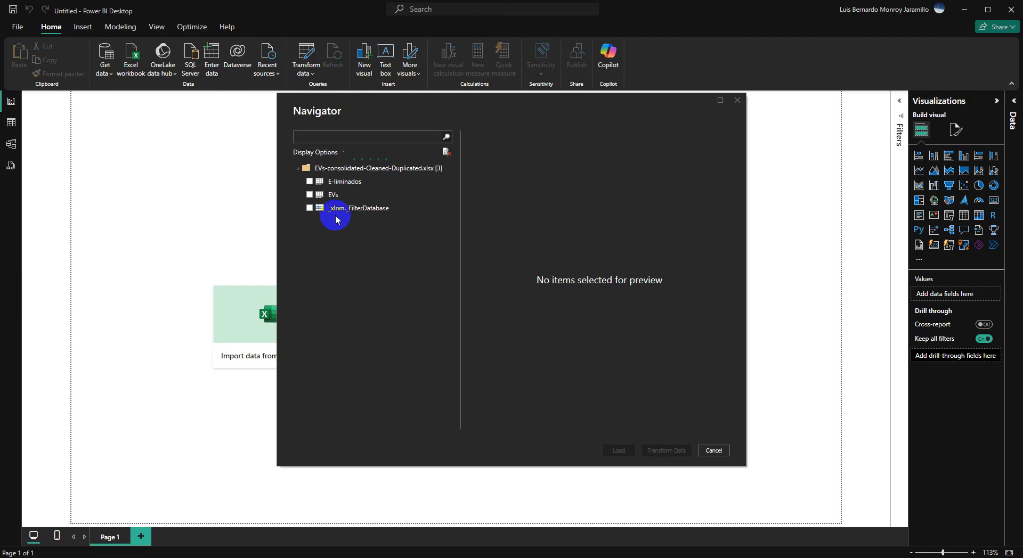
left_click(310, 196)
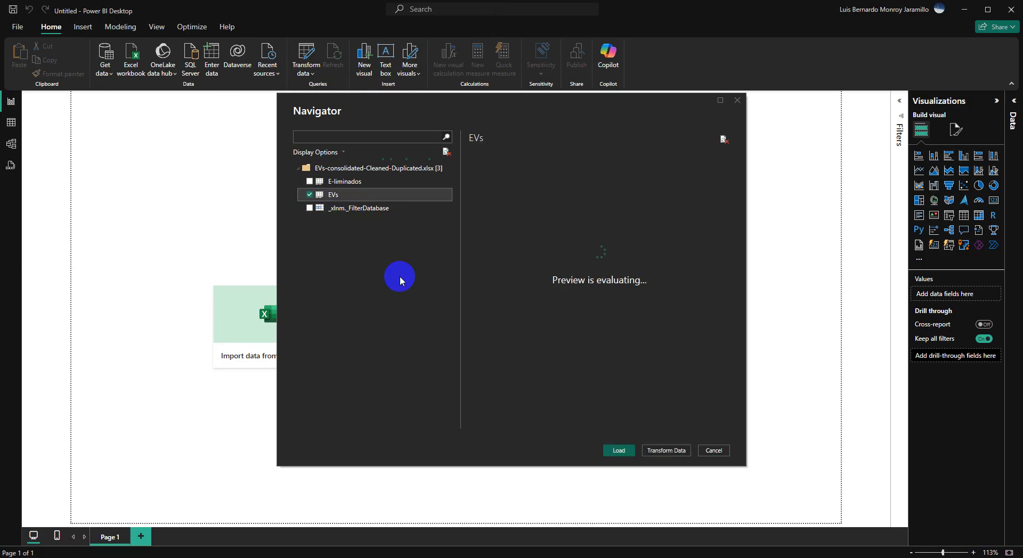
left_click(665, 452)
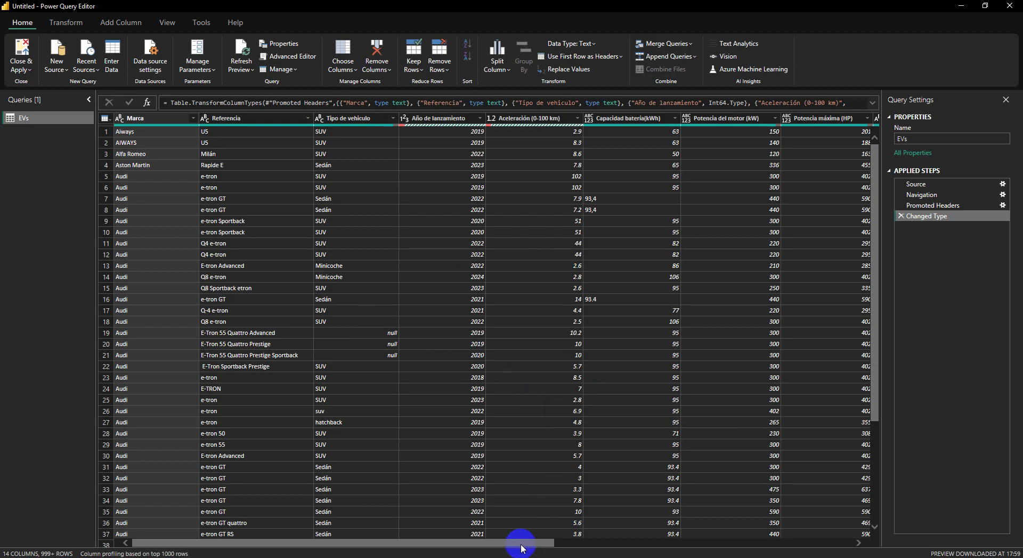
Step: Remove the Column14 column at the end of the EVs table
left_click_drag(521, 546, 853, 542)
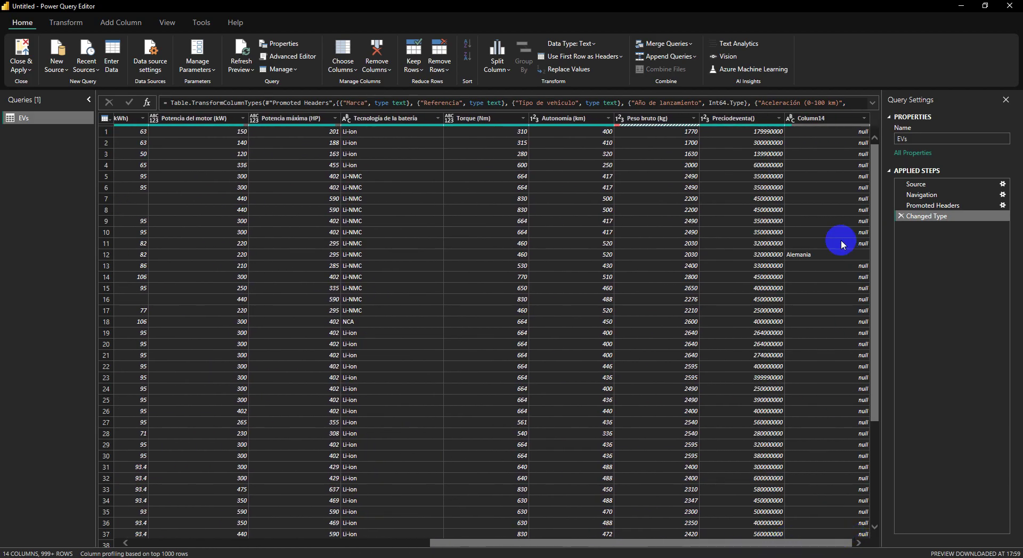
left_click(814, 121)
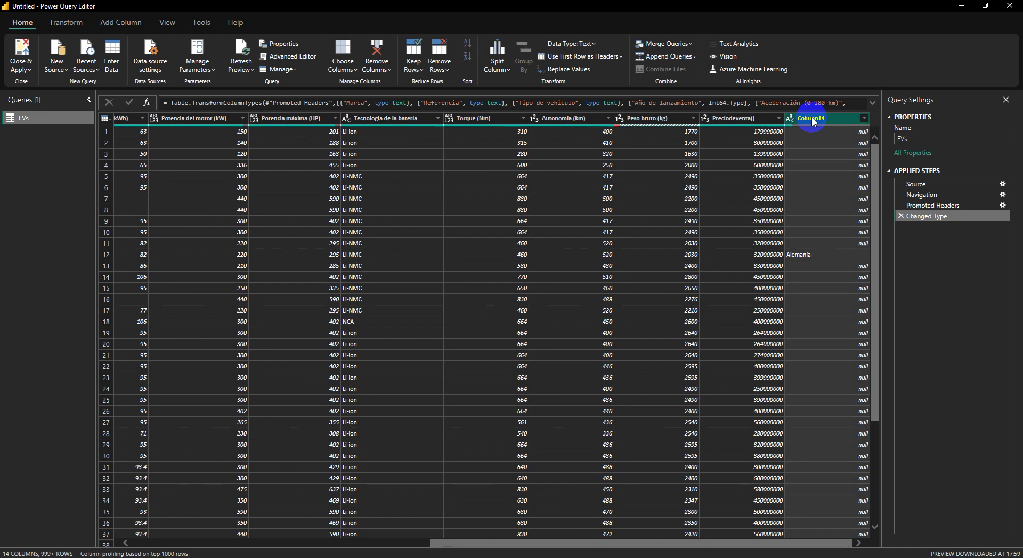
left_click(390, 73)
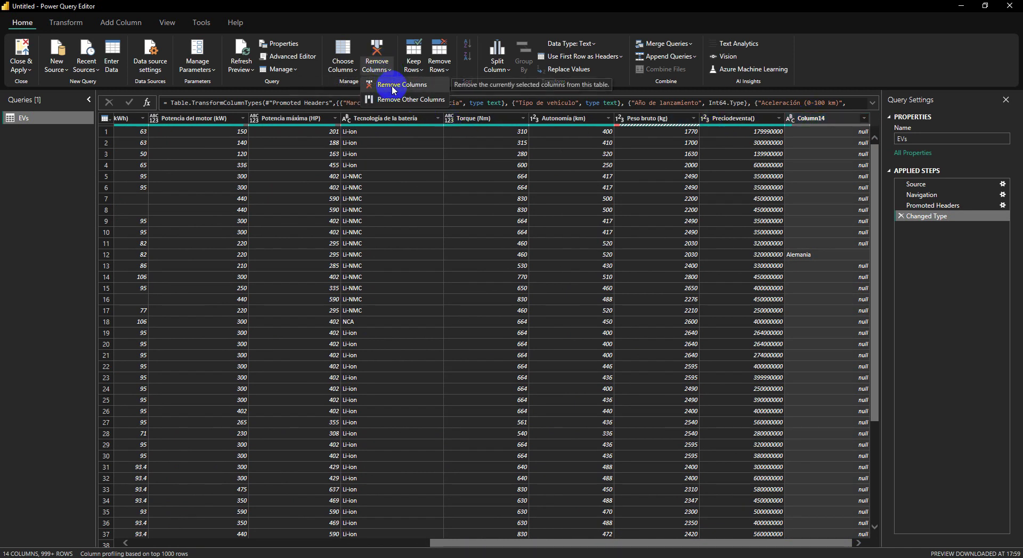
left_click(394, 85)
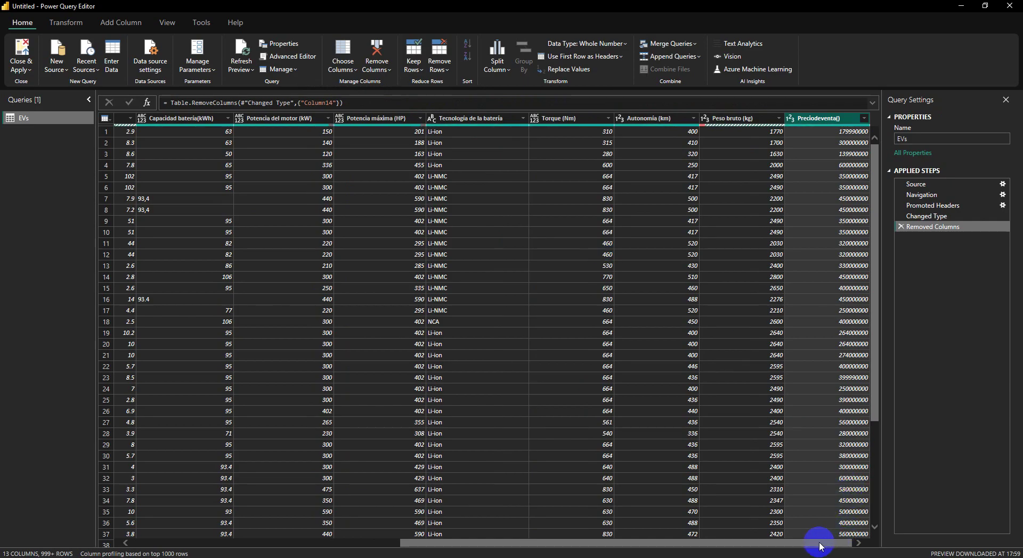
Step: Check the end of the EVs table for empty records and remove all blank rows
left_click_drag(828, 542, 438, 512)
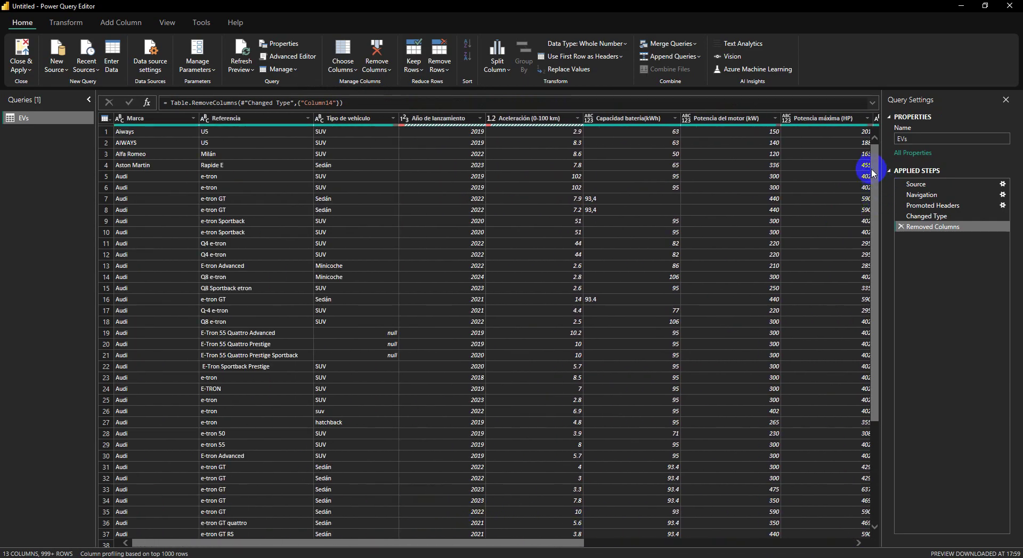
left_click_drag(874, 155, 882, 526)
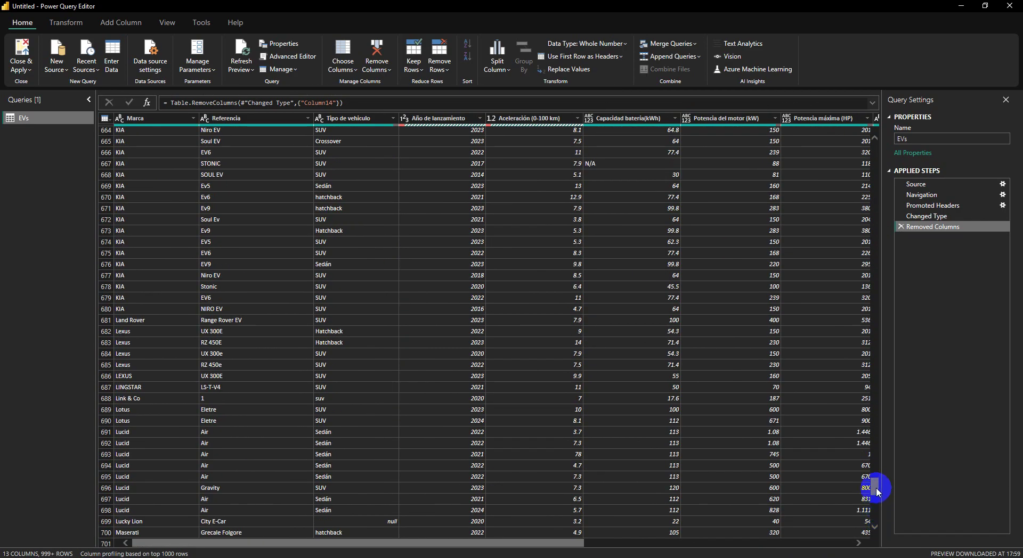
left_click_drag(878, 492, 881, 526)
left_click_drag(877, 491, 878, 536)
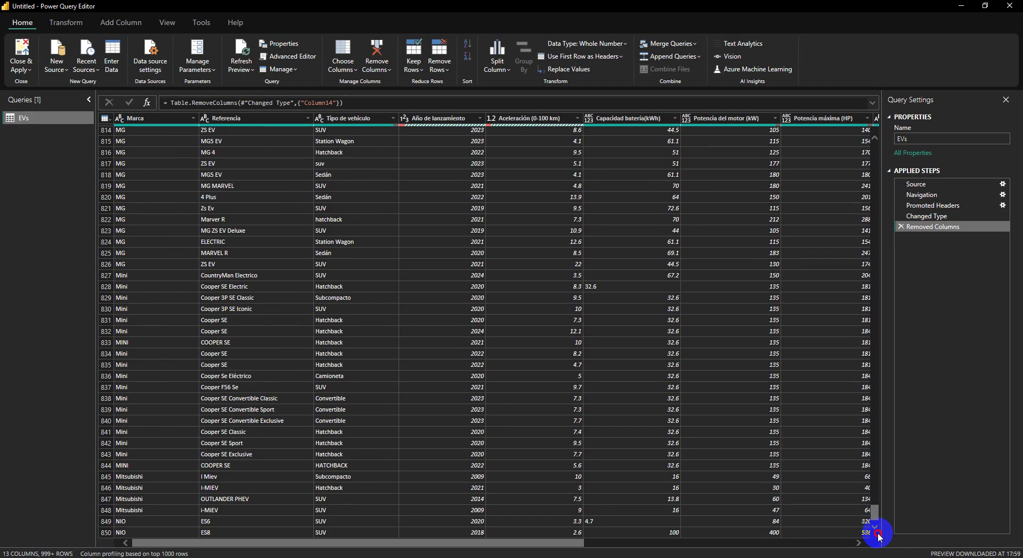
left_click_drag(876, 496, 877, 530)
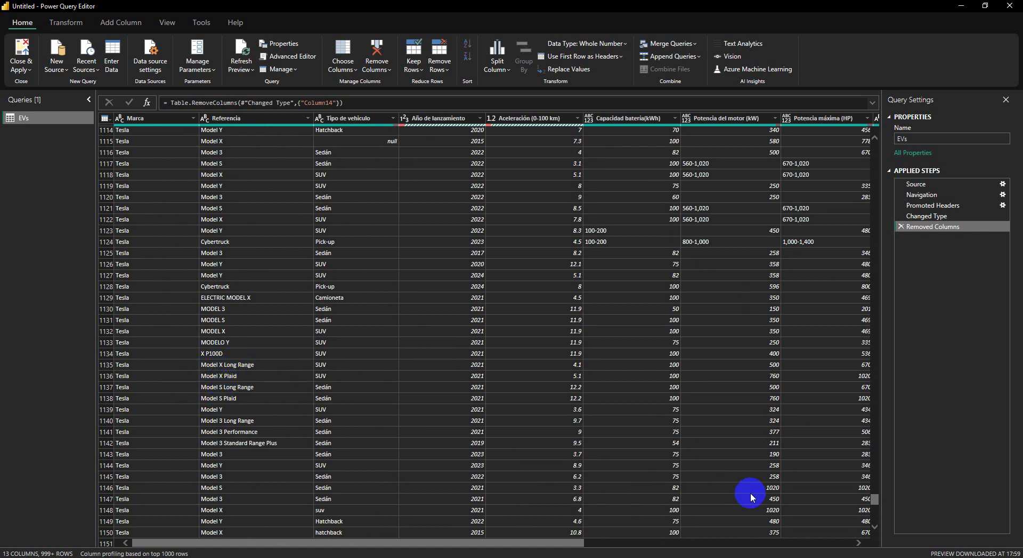
left_click_drag(875, 499, 878, 534)
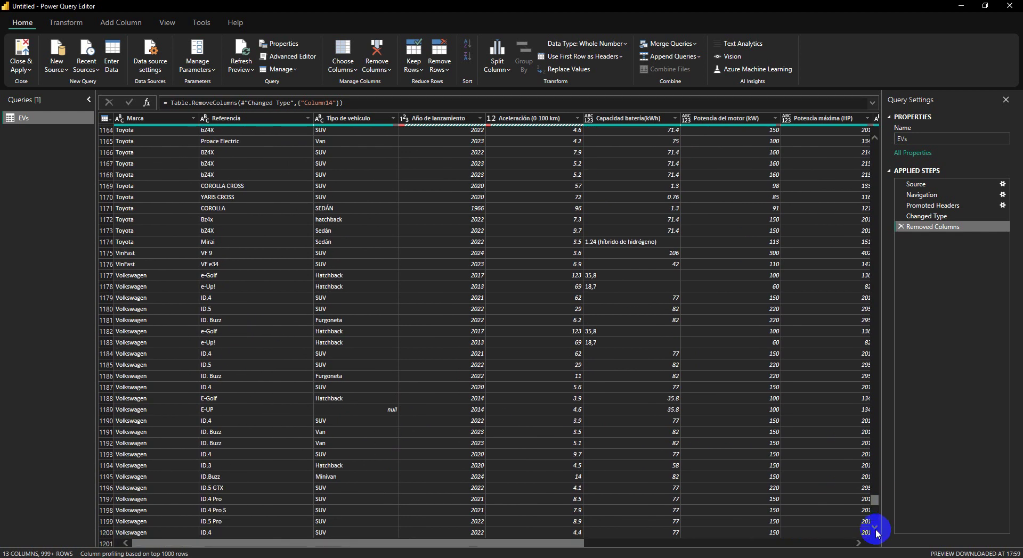
left_click_drag(874, 501, 881, 544)
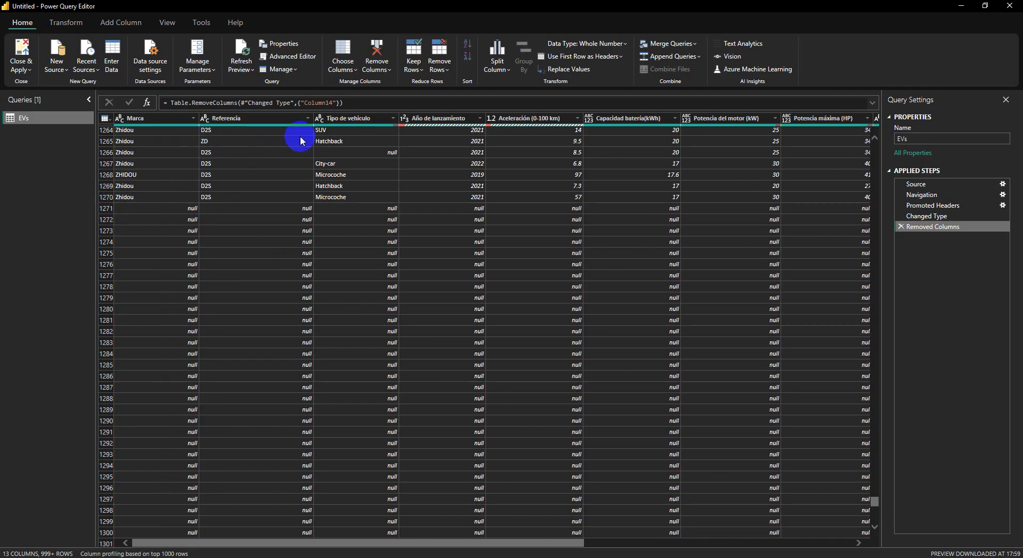
left_click(438, 66)
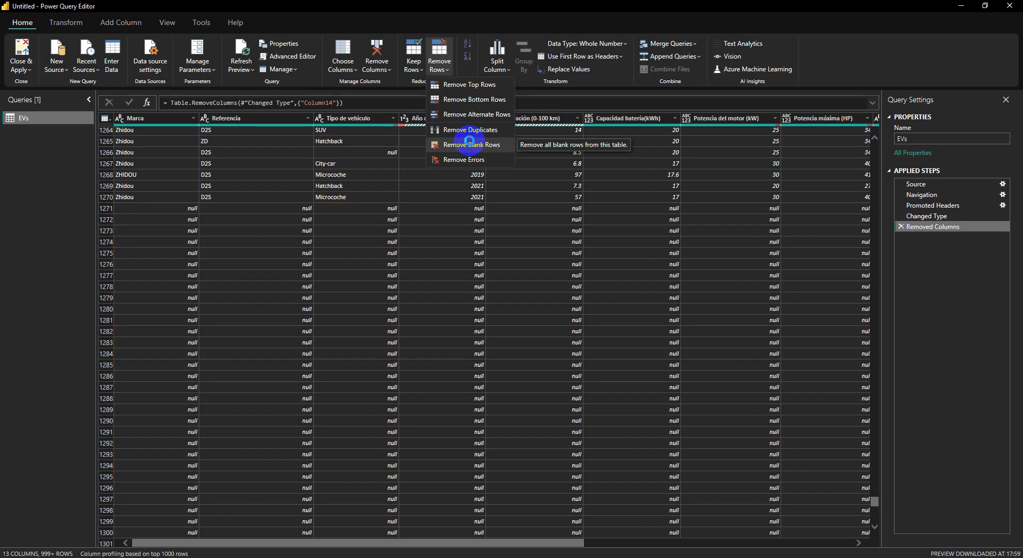
left_click(468, 142)
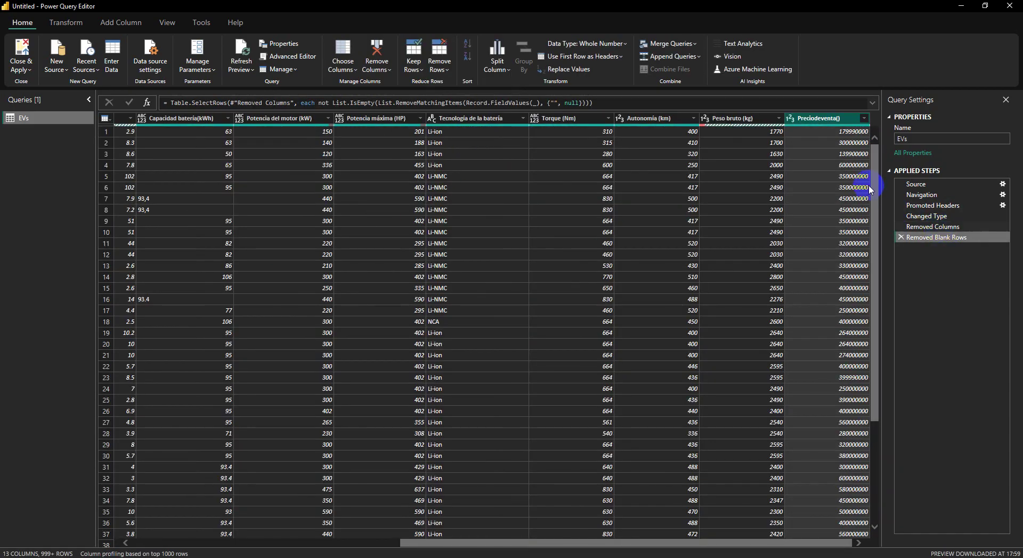
Step: Remove the duplicate rows of the EVs table based on the Referencia column
left_click_drag(879, 177, 881, 153)
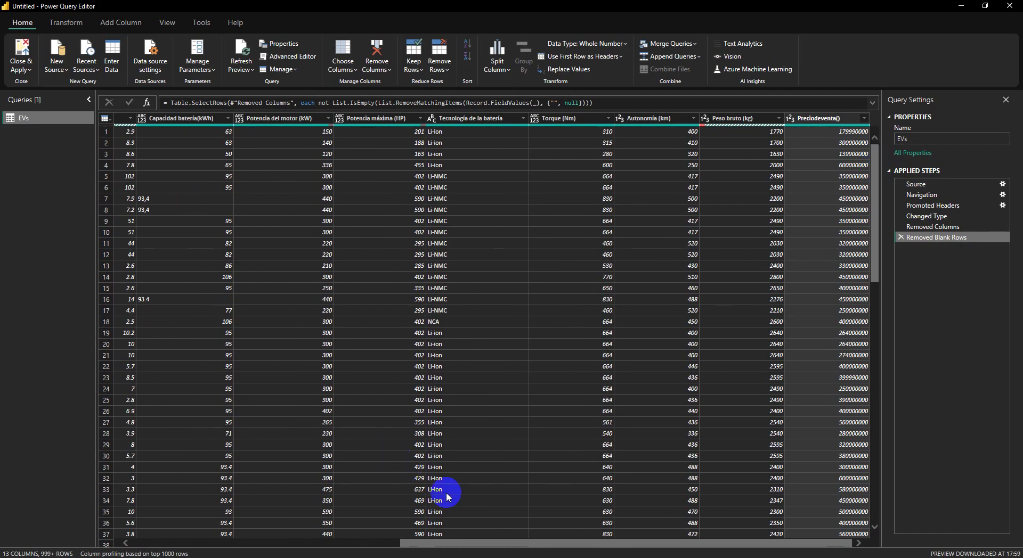
left_click_drag(452, 542, 147, 539)
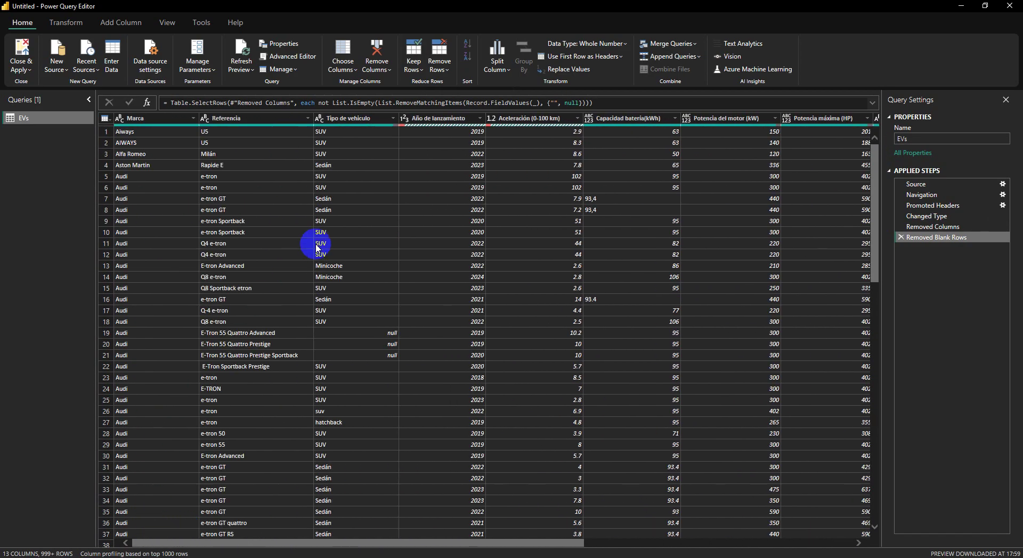
left_click(241, 118)
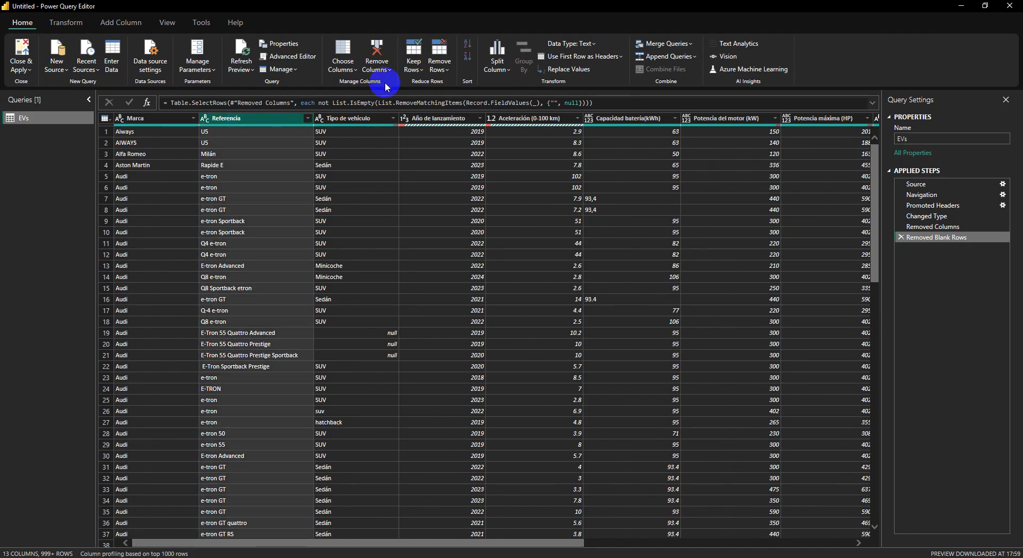
left_click(450, 70)
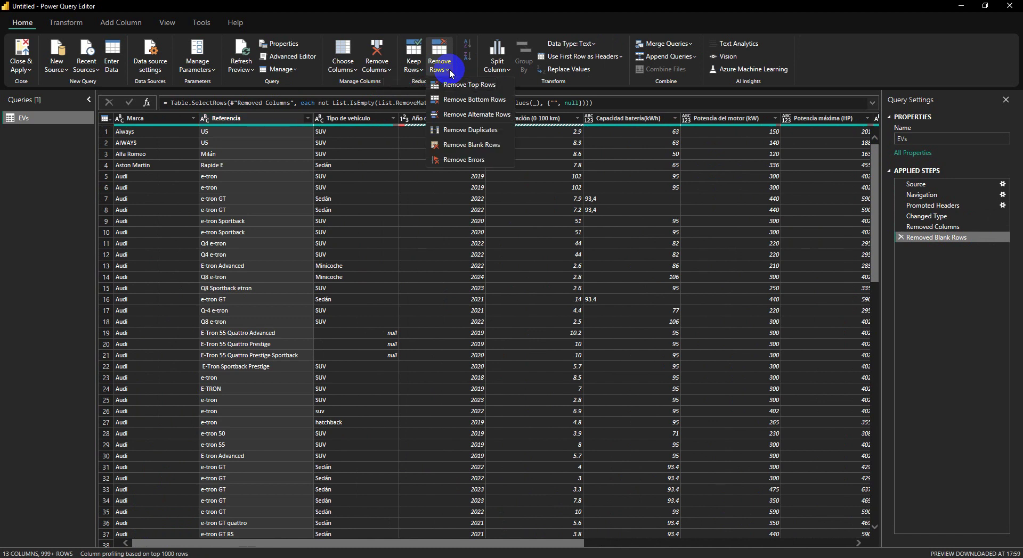
left_click(474, 134)
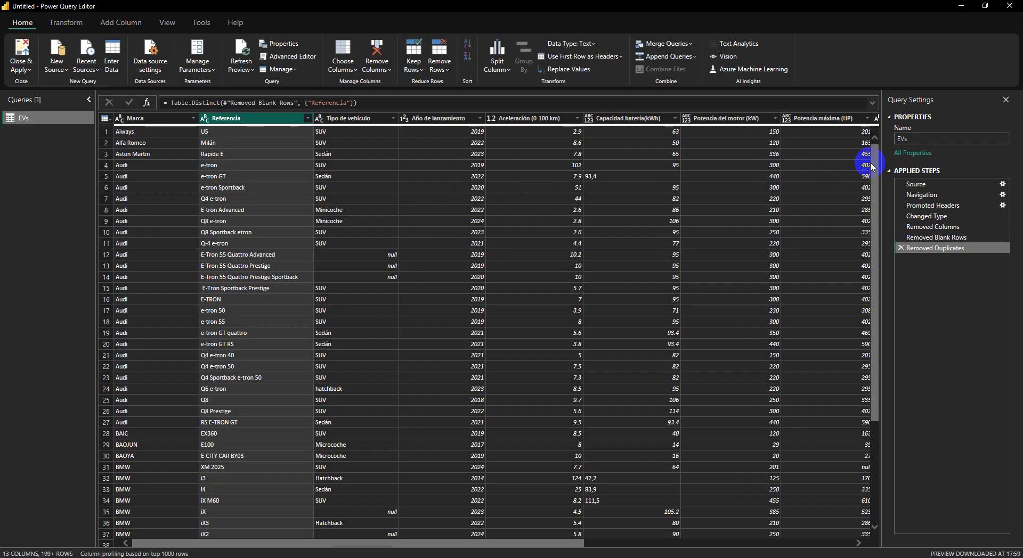
Step: Review the deduplicated rows through the end of the EVs table and copy the entire table
left_click_drag(874, 161, 897, 538)
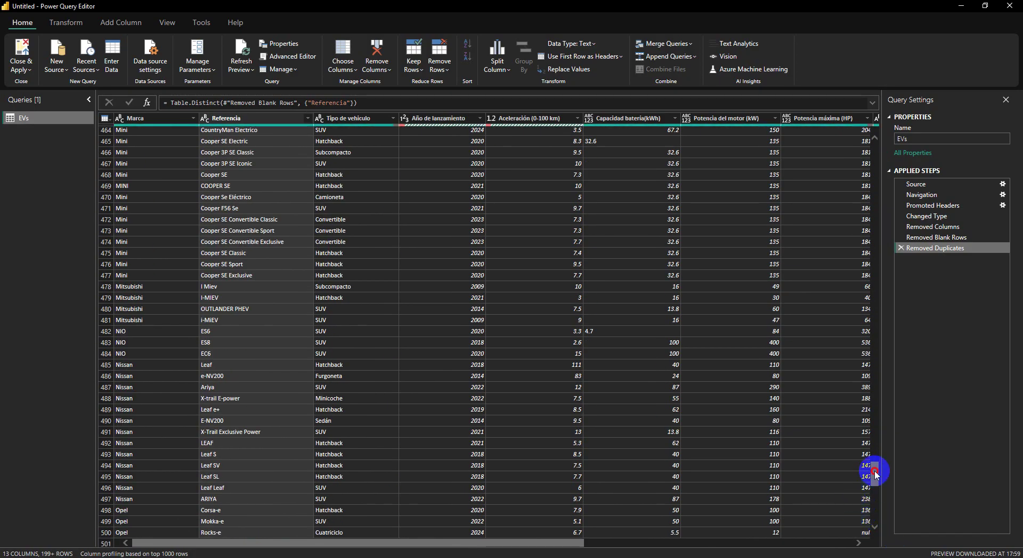
left_click_drag(876, 474, 882, 522)
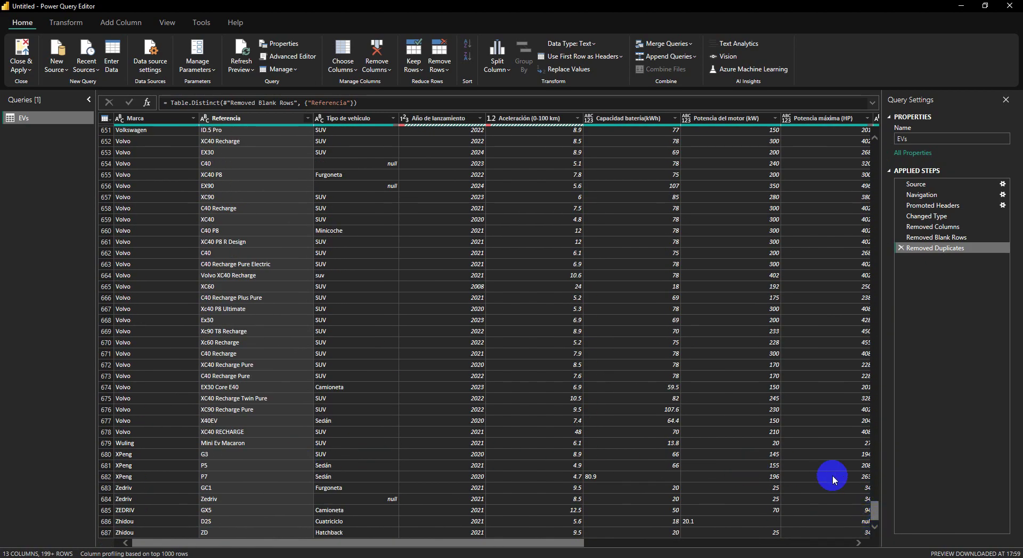
left_click(878, 520)
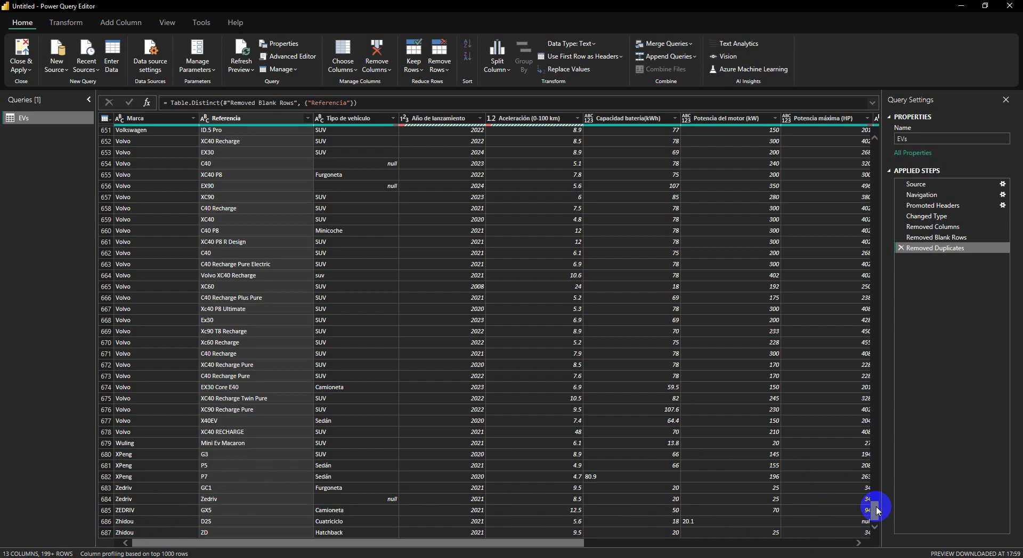
left_click_drag(876, 510, 887, 137)
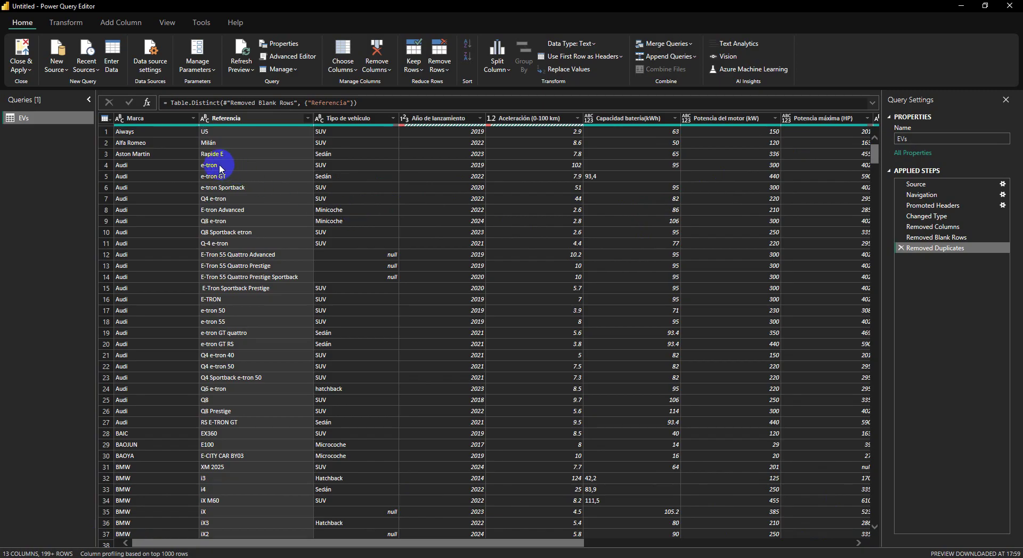
left_click(108, 122)
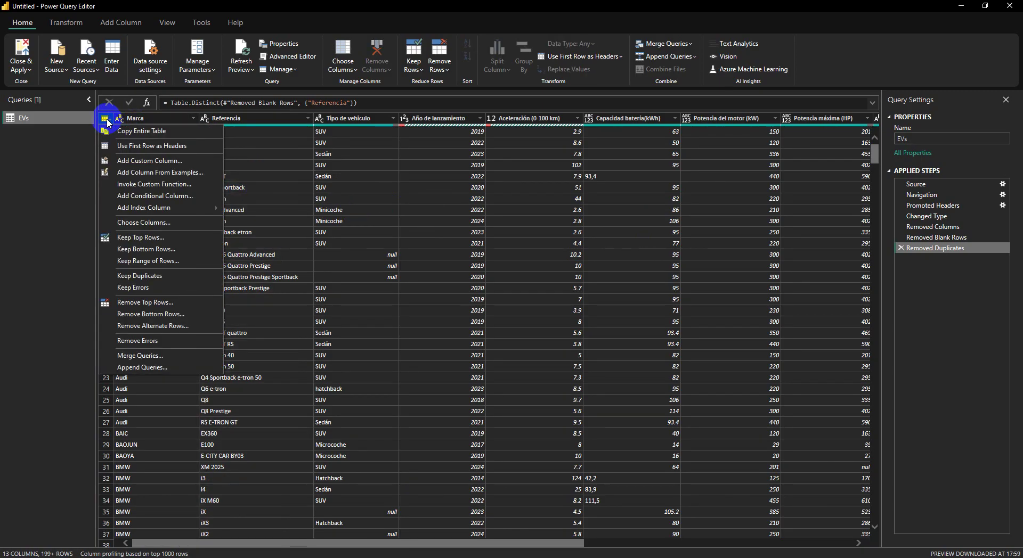
left_click(137, 134)
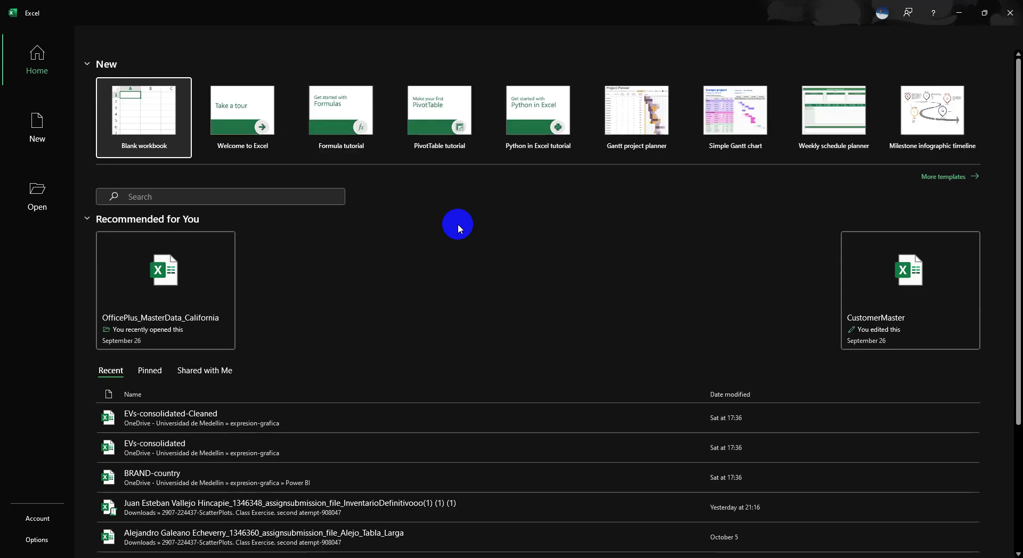
Step: In Excel, paste the copied table into a new blank workbook at A1 and autofit the width of all columns
left_click(133, 125)
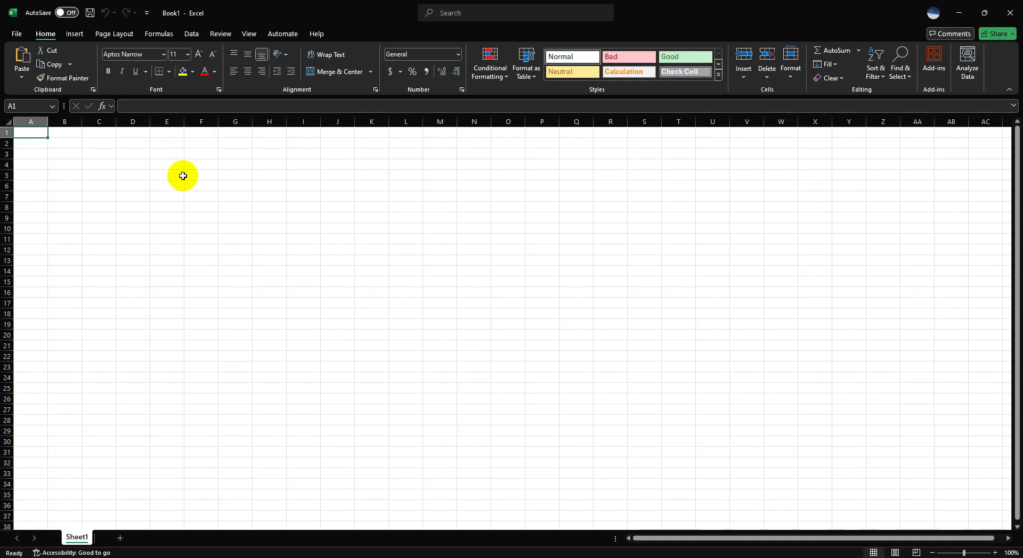
key("ctrl+v")
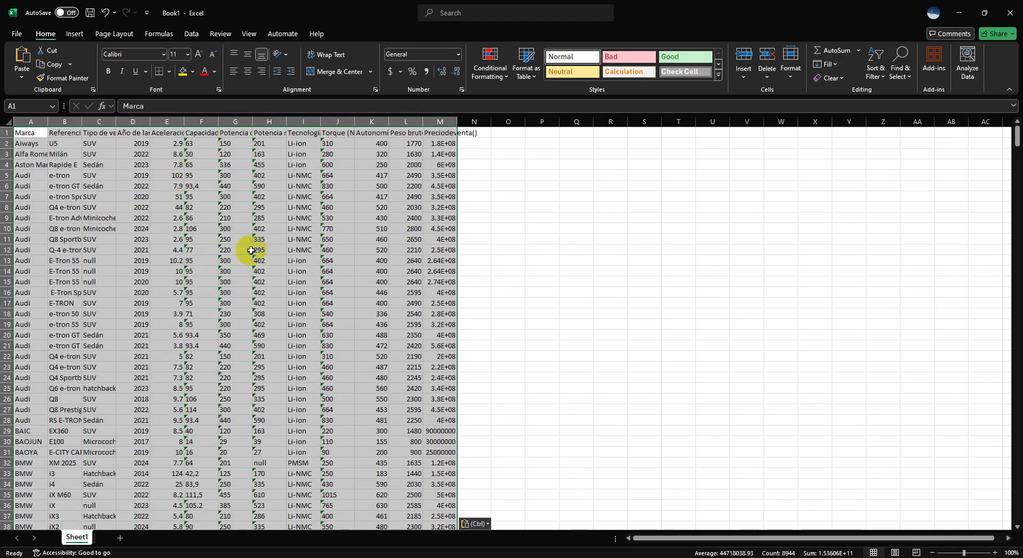
left_click(3, 123)
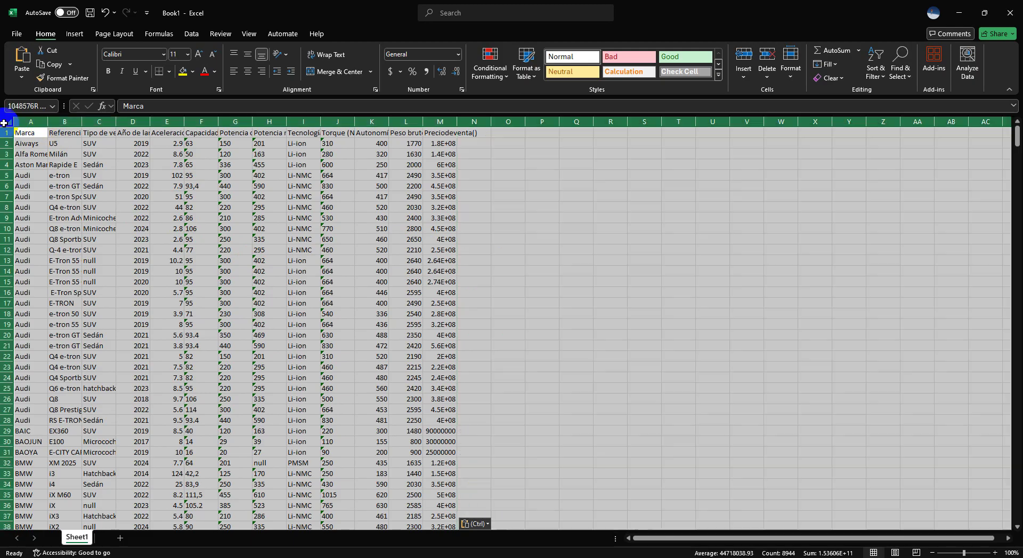
double_click(47, 119)
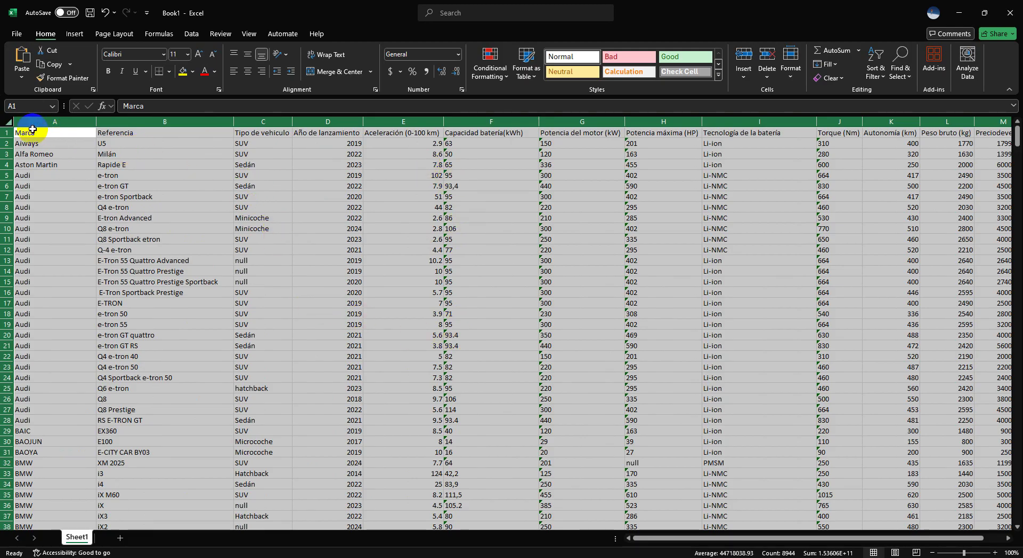
Step: Make the whole header row of the pasted vehicle table bold
left_click(6, 132)
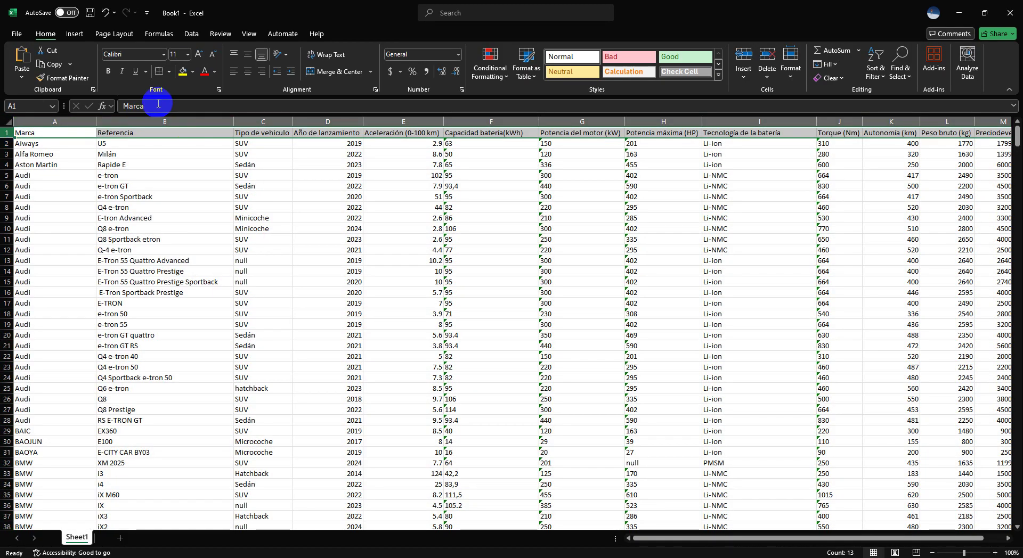
left_click(109, 71)
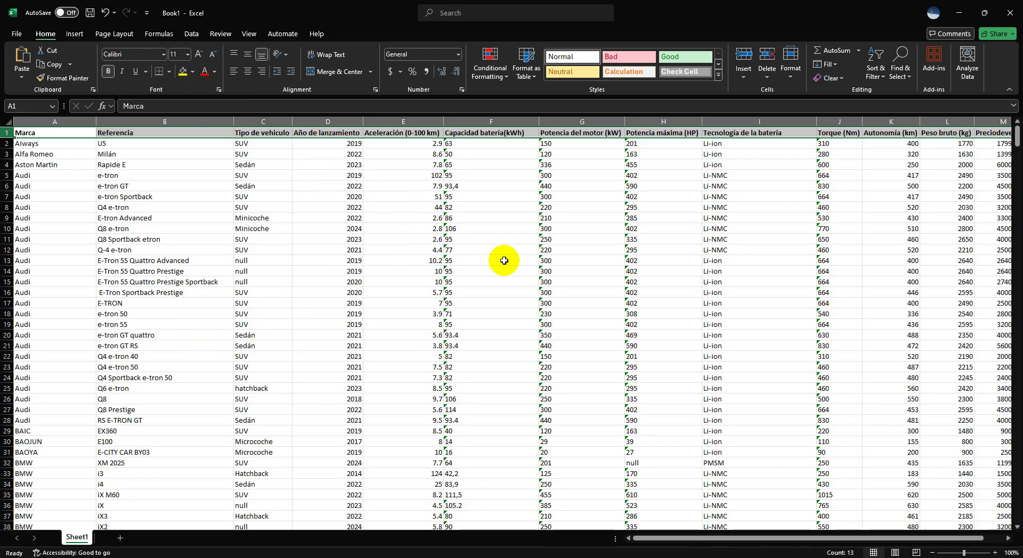
Step: Examine the null vehicle types of the Audi E-Tron 55 Quattro rows in Excel, and switch to Power Query Editor to inspect the same entries
left_click(245, 260)
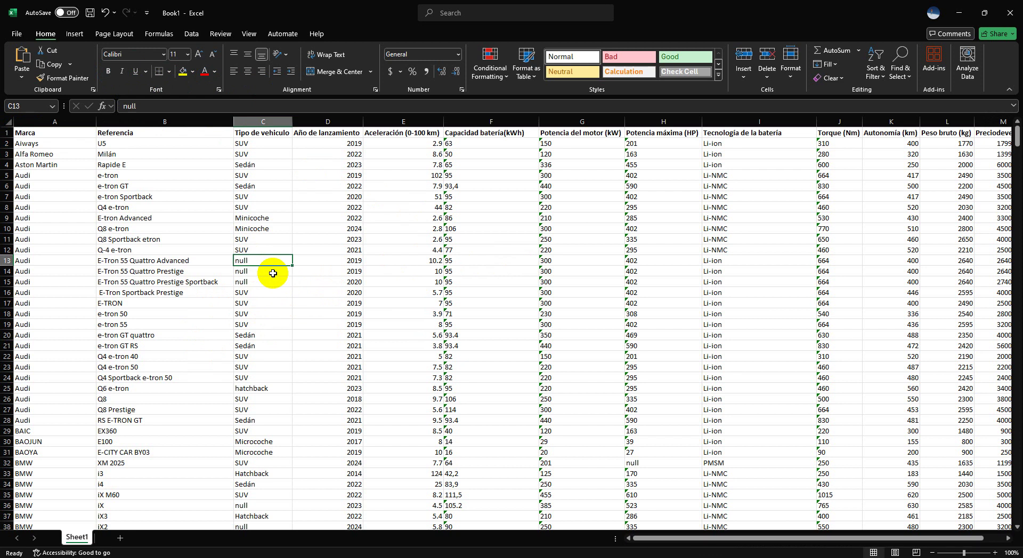
key("shift+Down")
key("shift+Down")
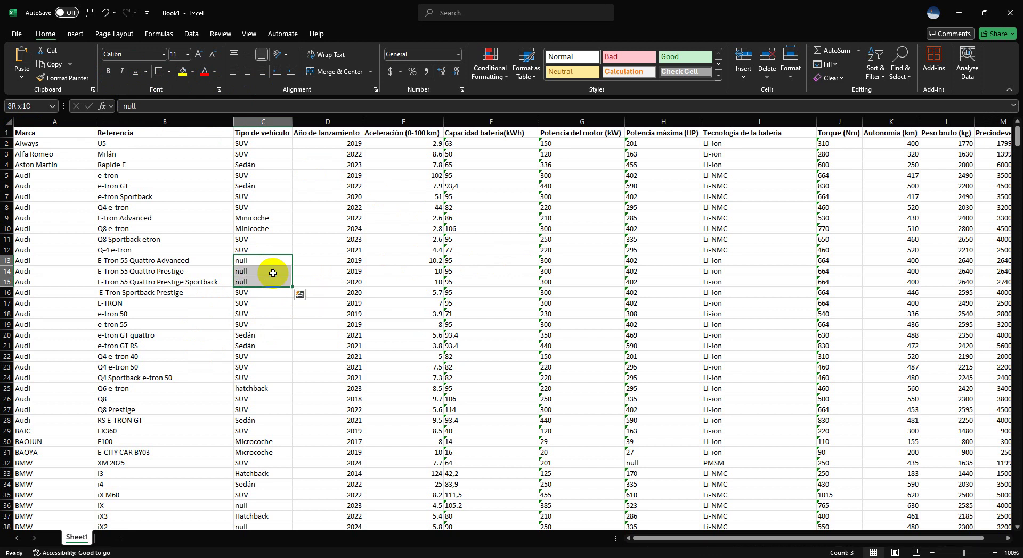
key("shift+Down")
key("shift+Up")
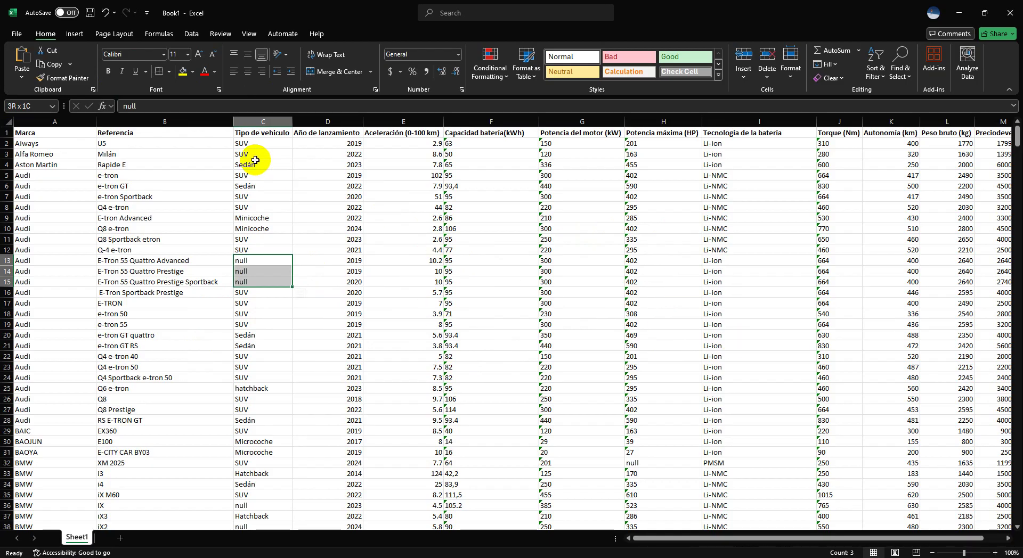
left_click(335, 25)
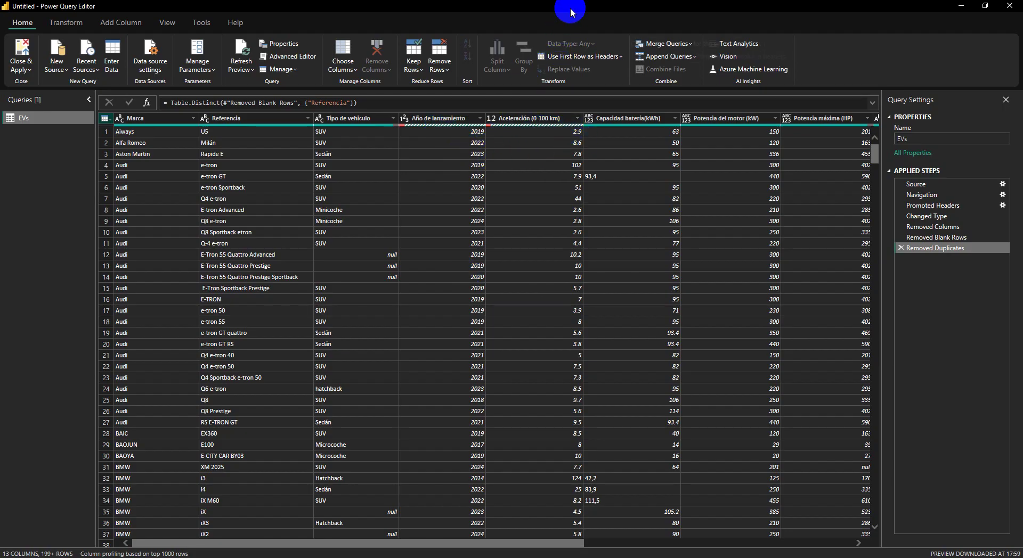
left_click(387, 255)
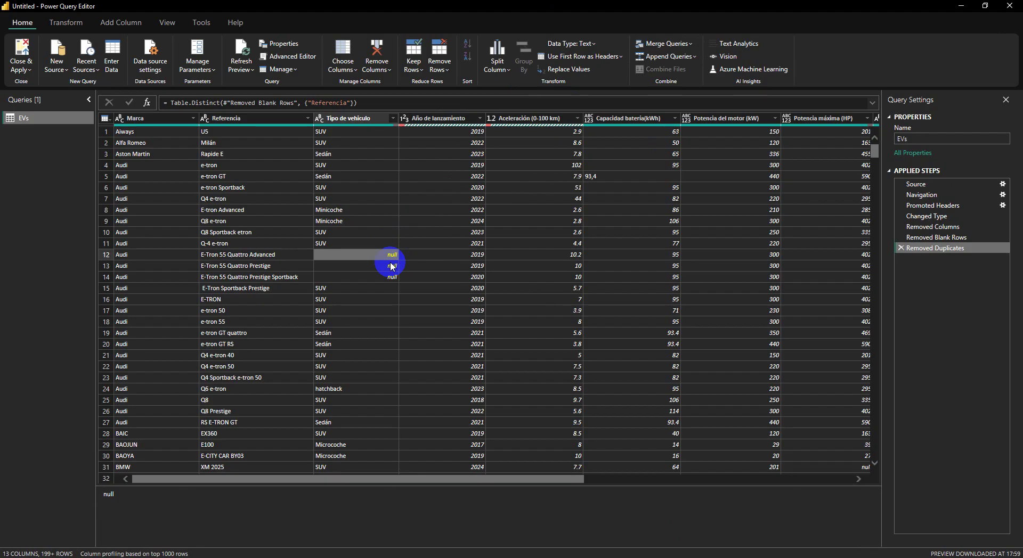